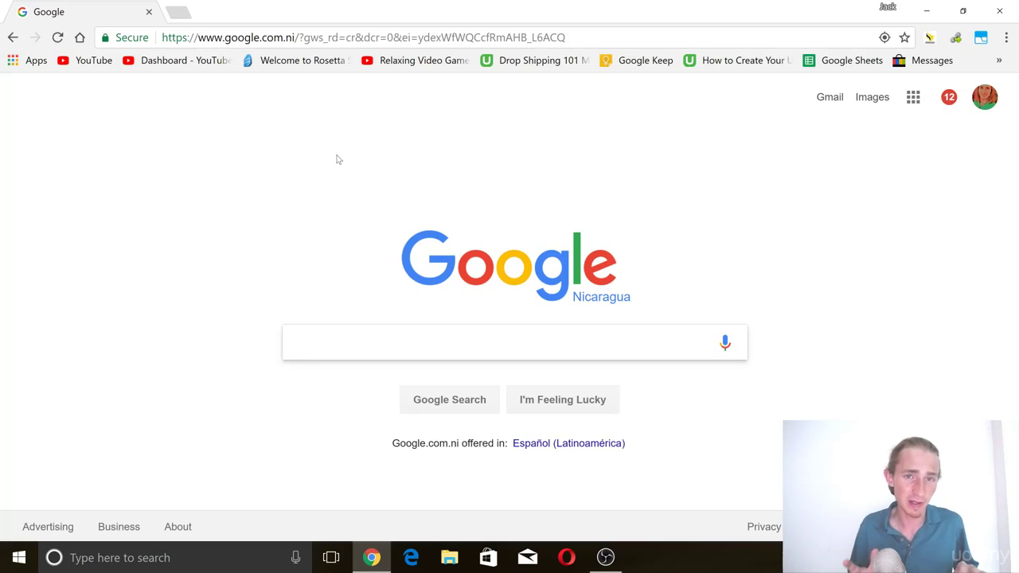
- Go to walmart.com and search the store for "bottle"
click(320, 37)
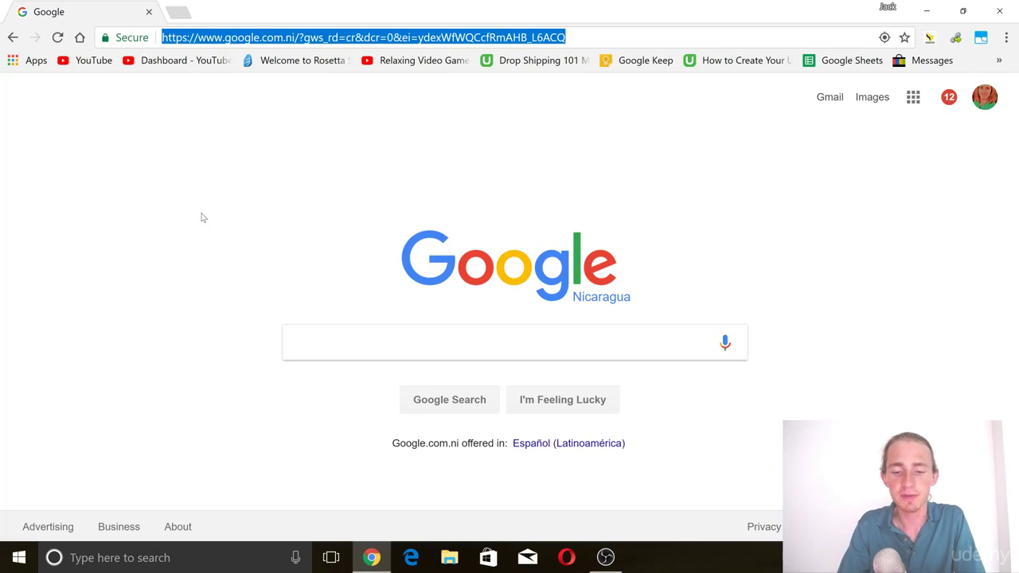
text(walmart.com)
key(Return)
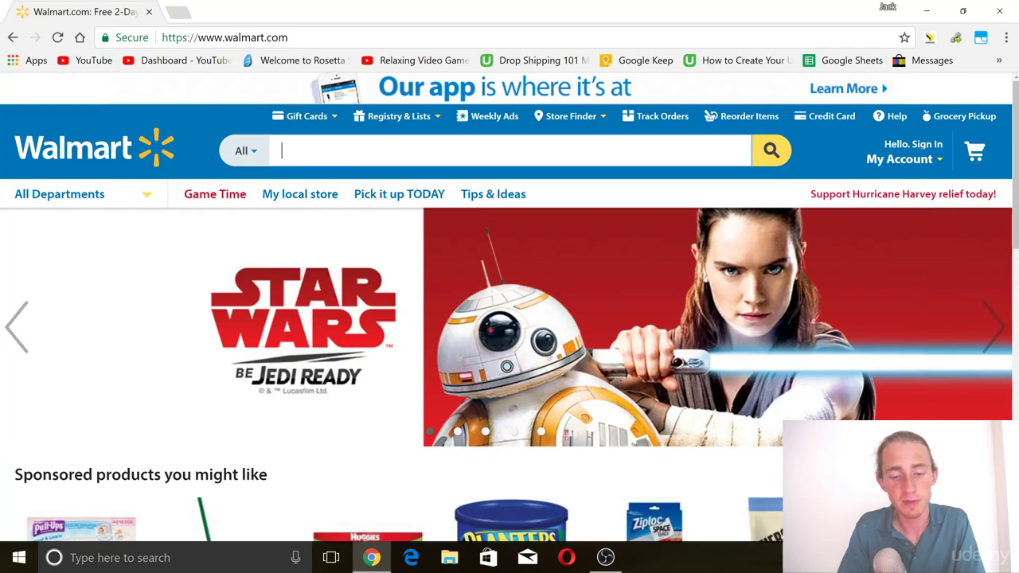
text(ottle)
key(Return)
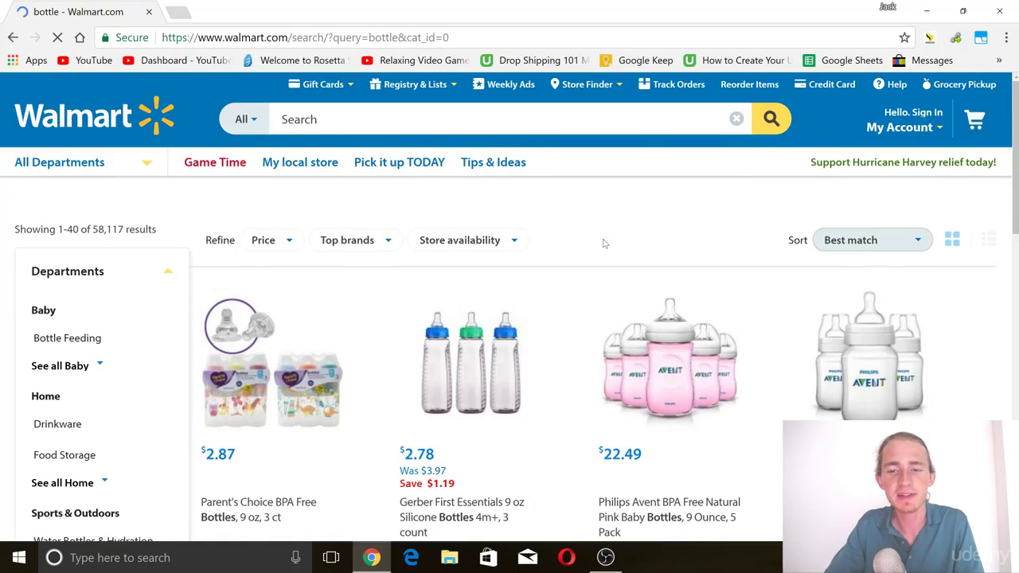
- Filter the bottle search results to items with 2-Day Shipping
scroll(604, 242, down, 3)
scroll(604, 243, down, 9)
scroll(271, 311, up, 5)
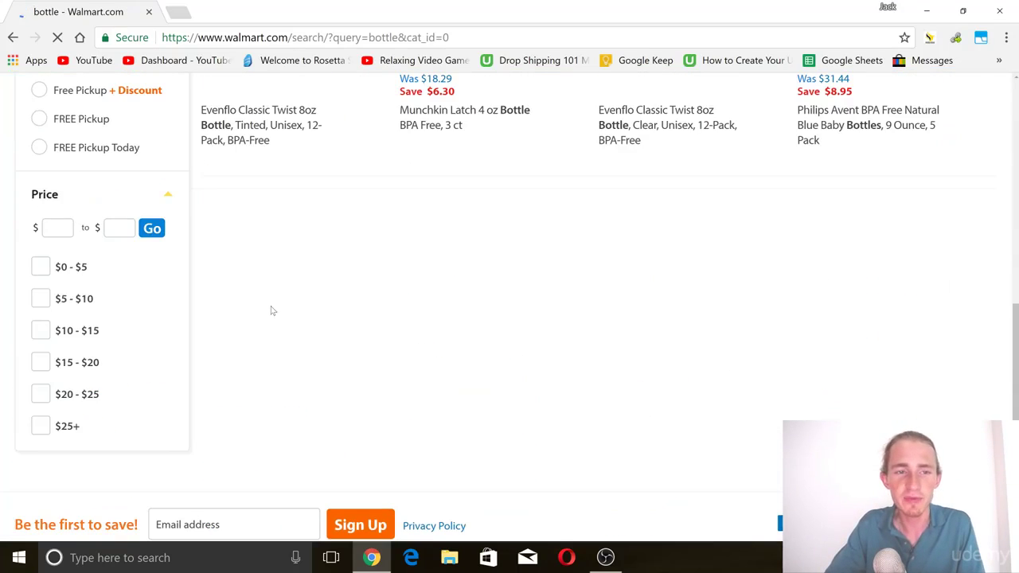
scroll(271, 310, up, 8)
scroll(116, 298, down, 4)
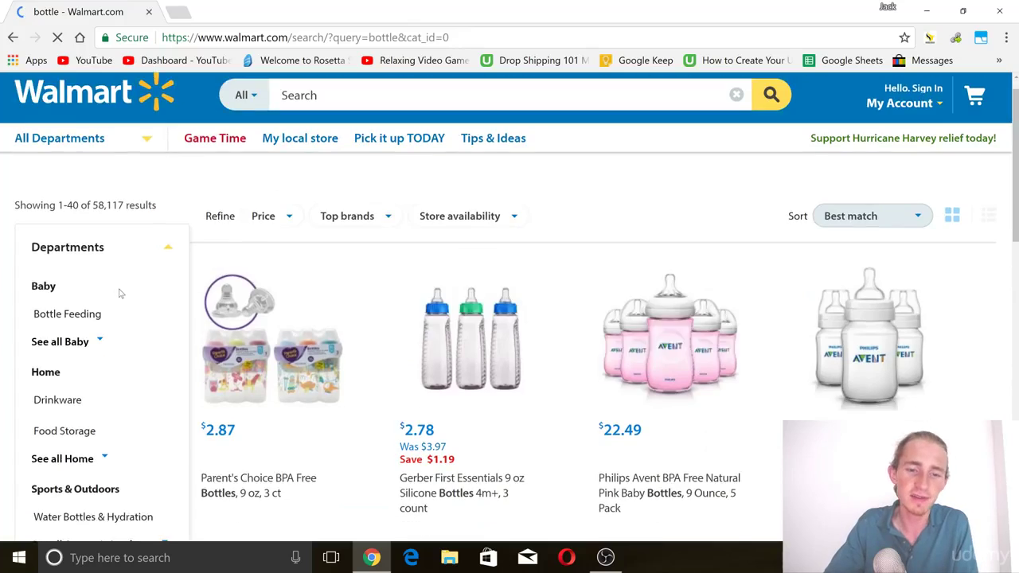
scroll(79, 263, down, 4)
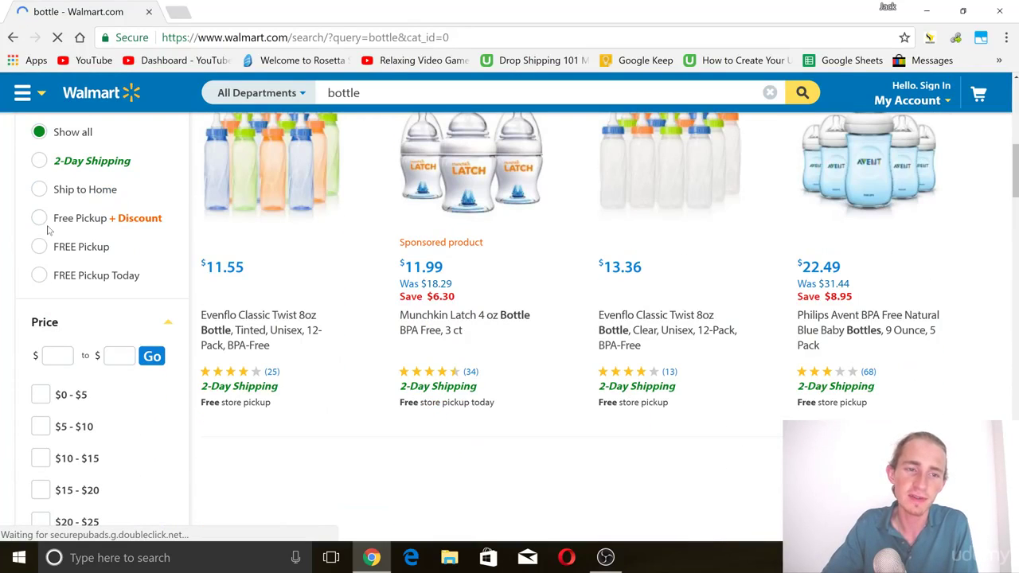
click(39, 162)
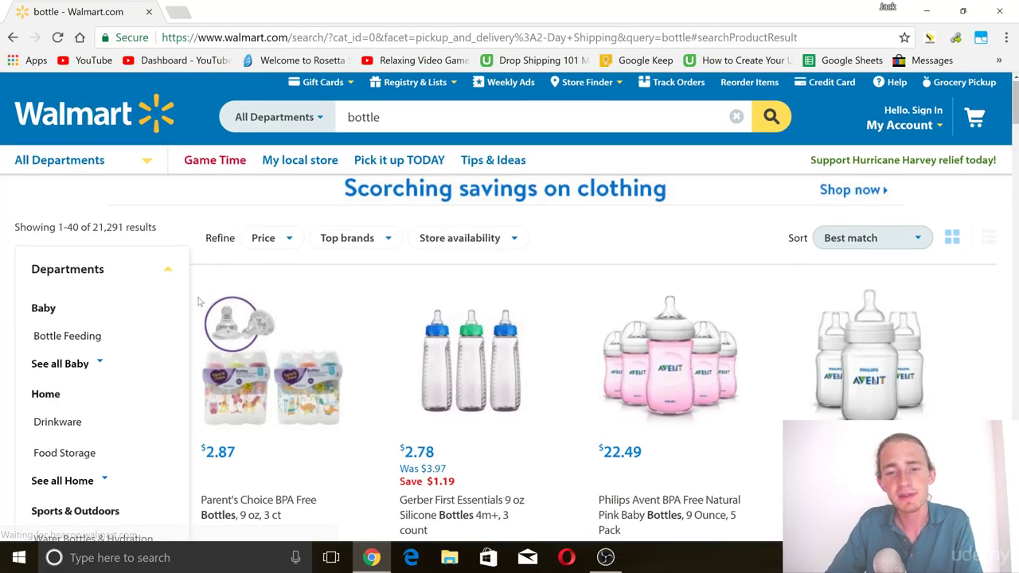
- Limit the bottle results to a price range of $5 to $5
scroll(199, 301, down, 7)
scroll(199, 362, up, 3)
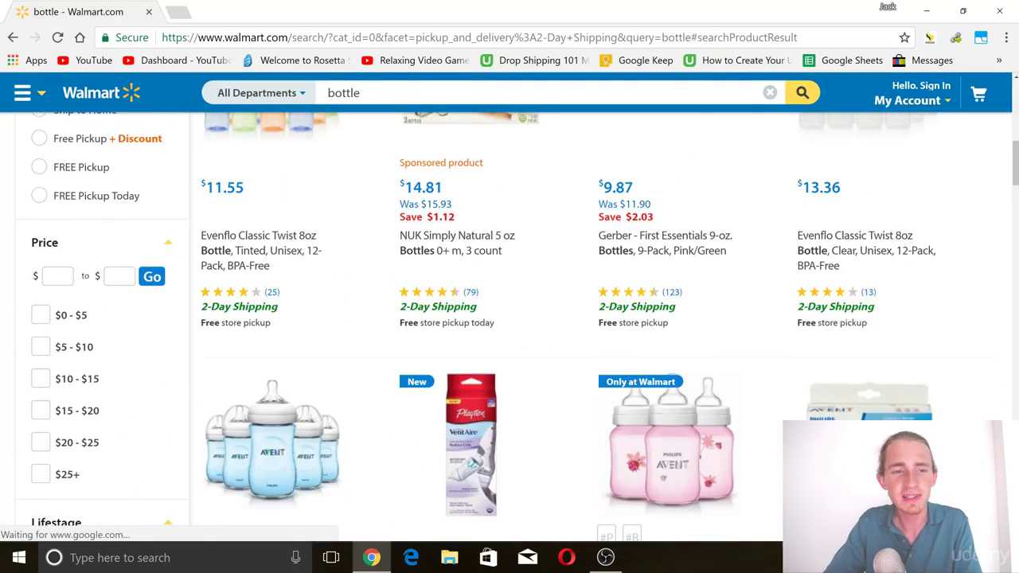
click(46, 355)
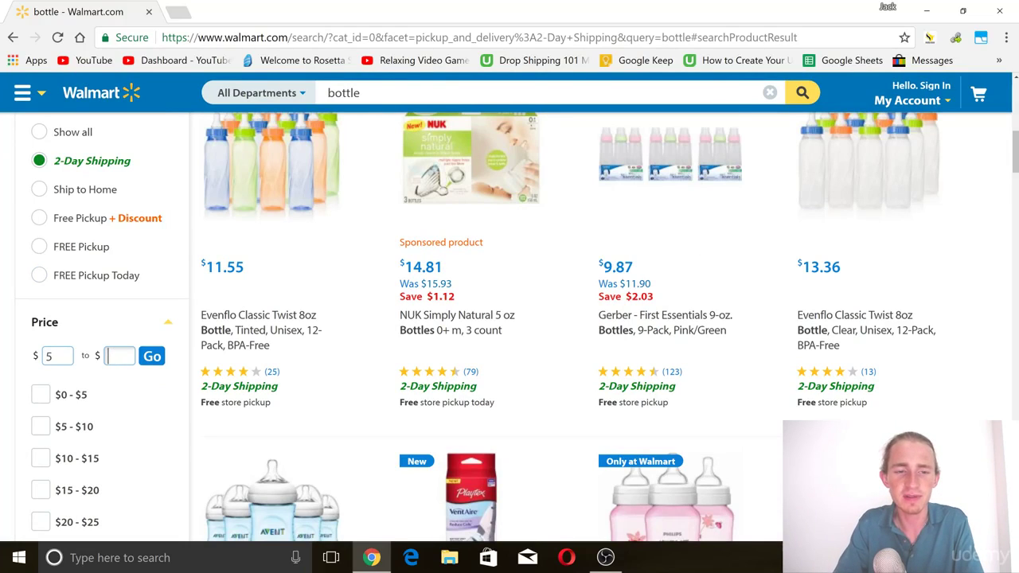
text(5)
key(Tab)
text(5)
key(Return)
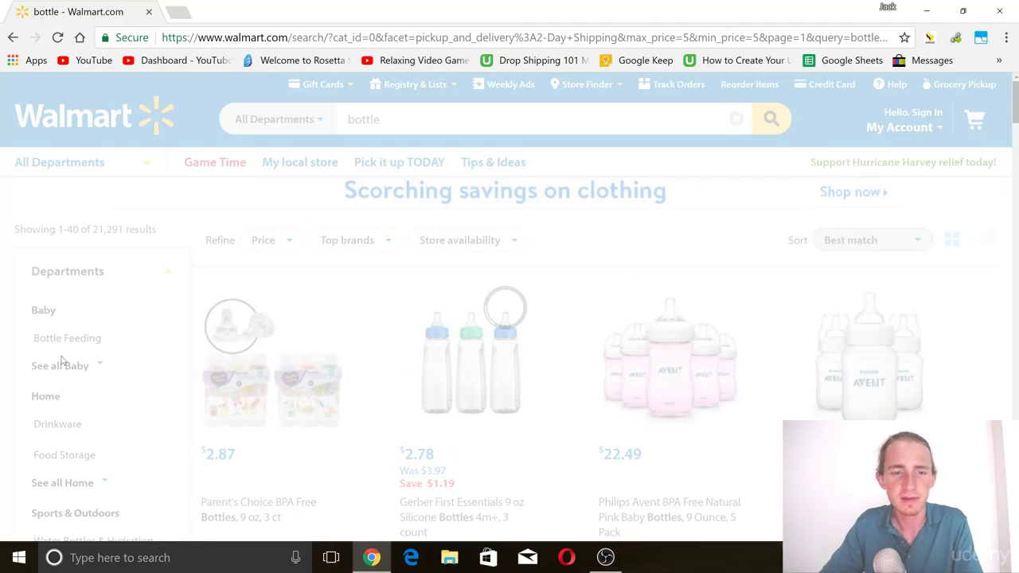
- Raise the maximum of the price filter to $6 and apply it
scroll(170, 252, down, 10)
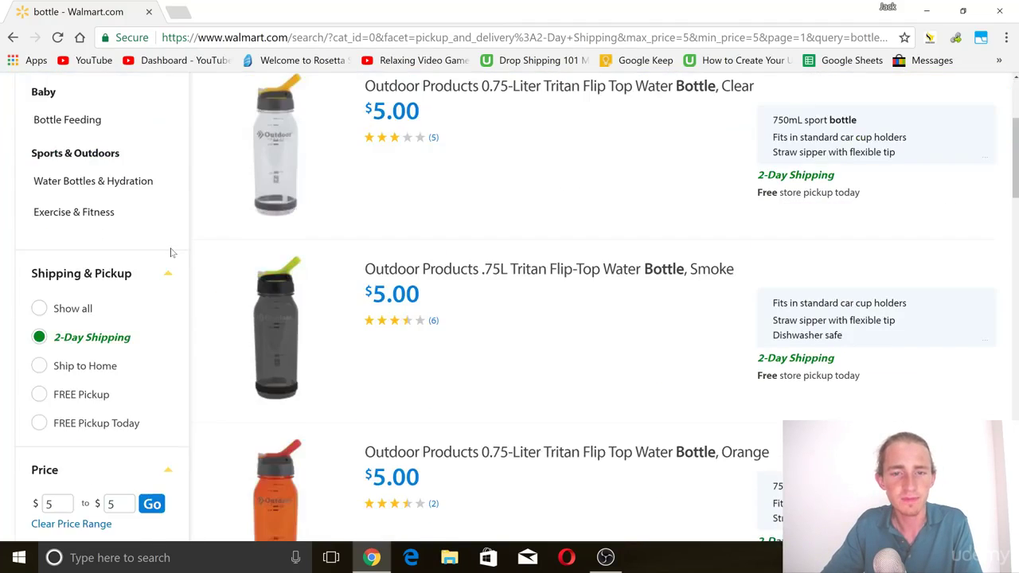
scroll(171, 253, up, 5)
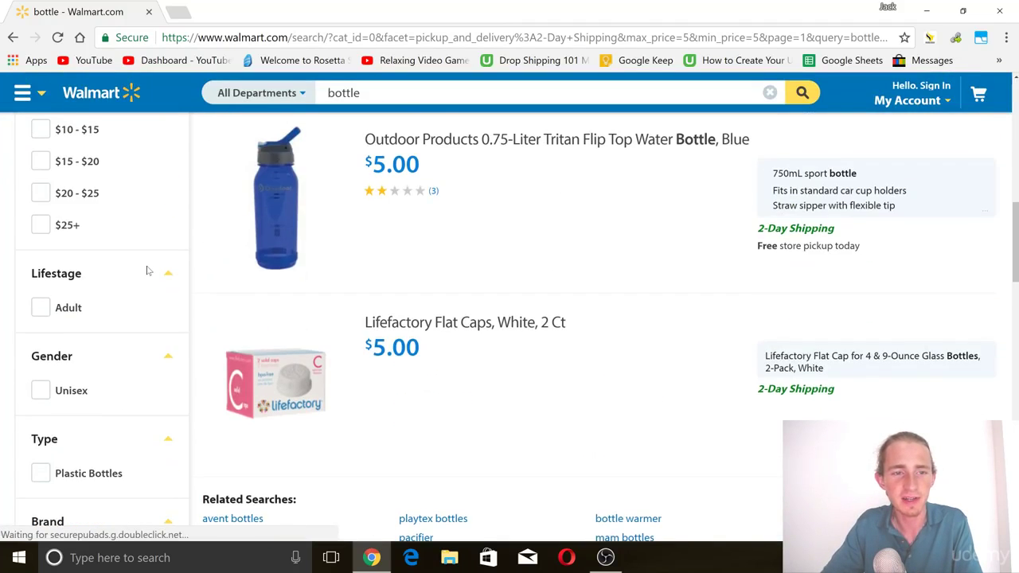
scroll(128, 288, up, 3)
drag(116, 324, 74, 346)
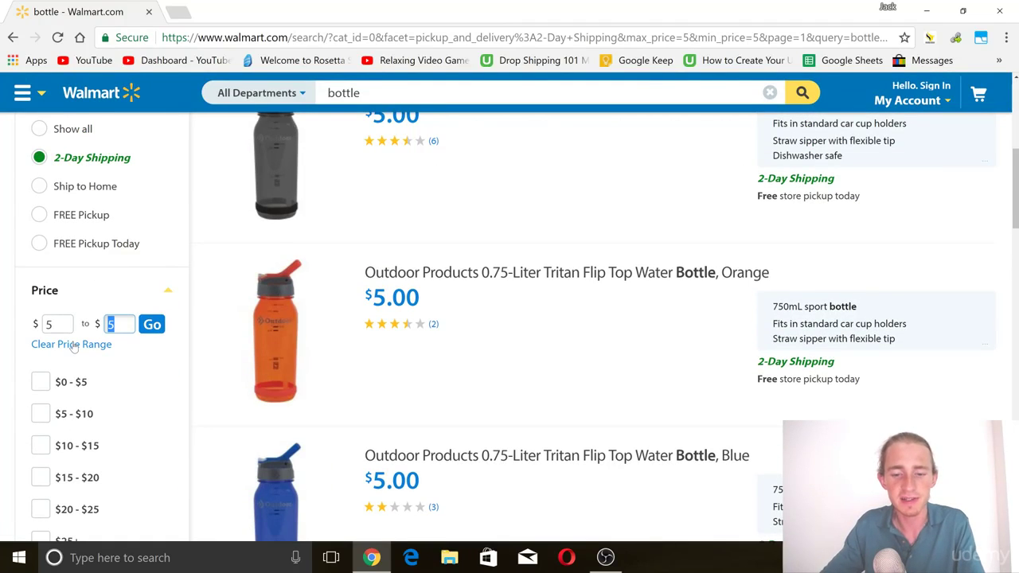
key(Return)
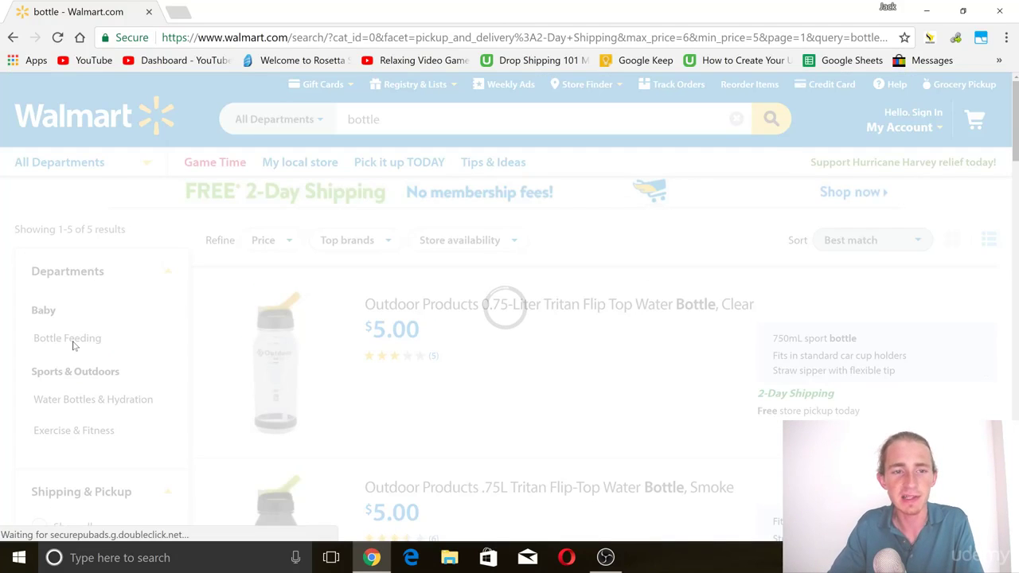
- Zoom the page out to 25% and look over the first page of filtered bottle results
scroll(650, 251, down, 5)
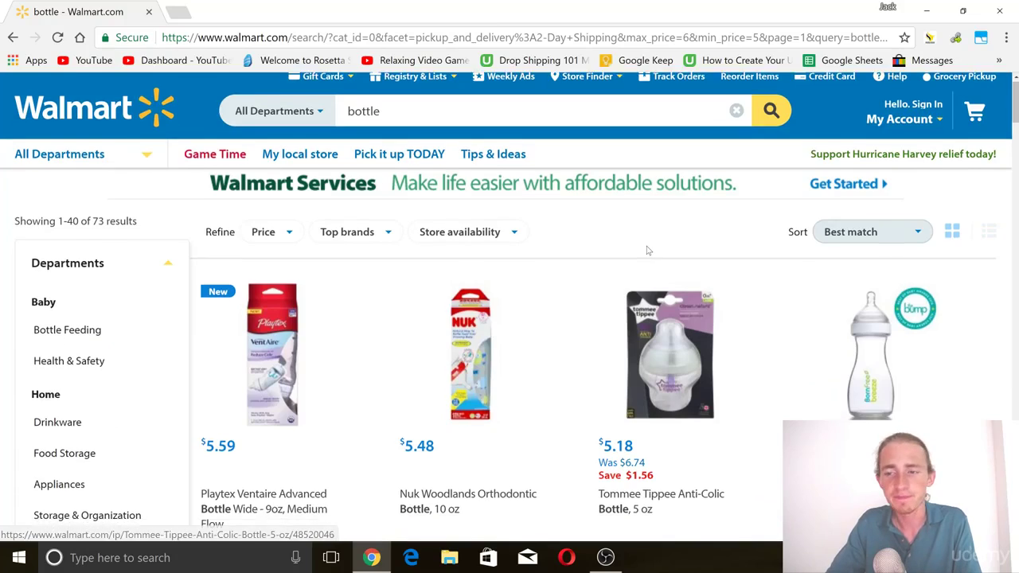
scroll(746, 298, down, 12)
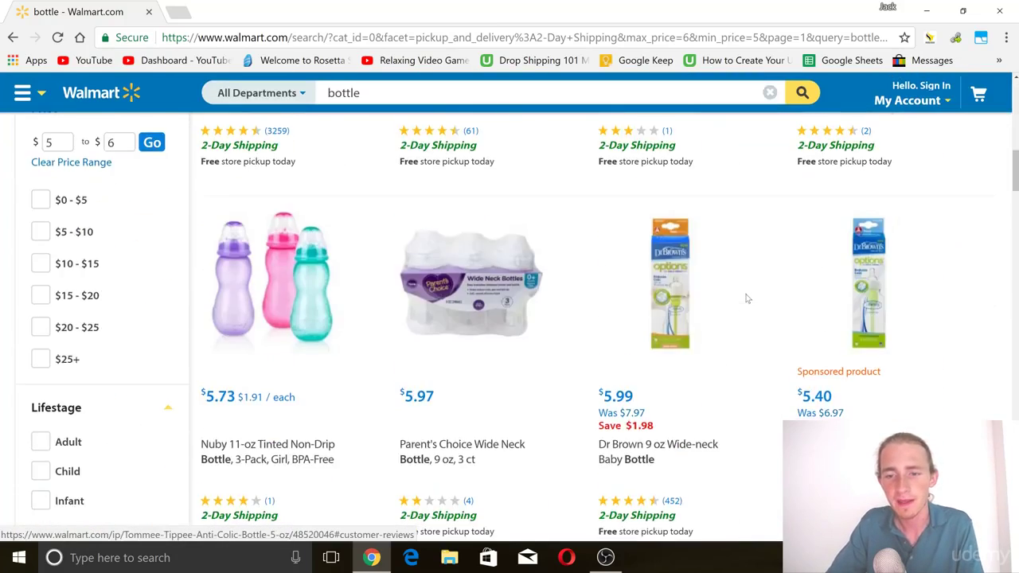
ctrl+scroll(745, 298, down, 3)
ctrl+scroll(746, 298, down, 3)
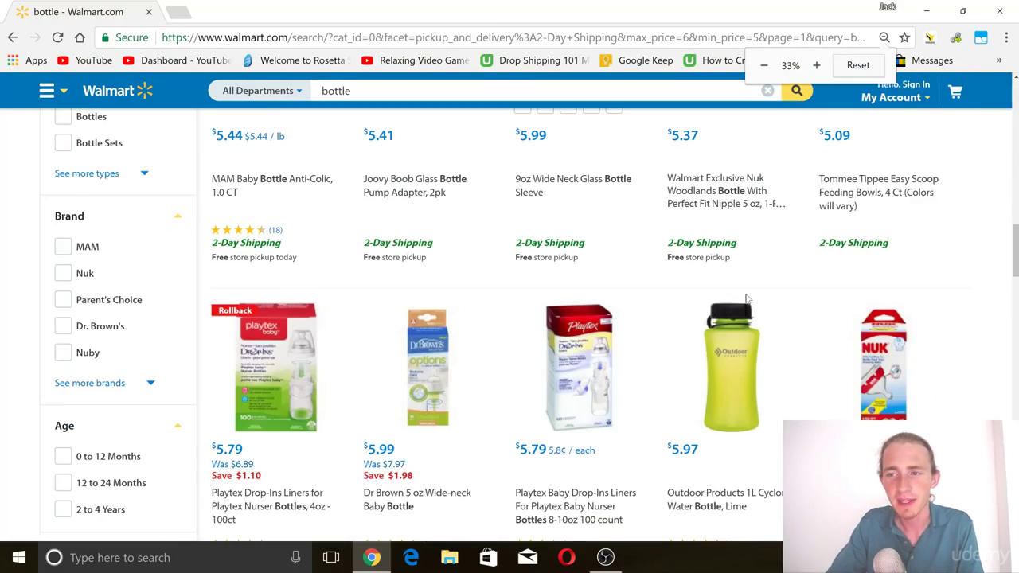
ctrl+scroll(746, 298, down, 2)
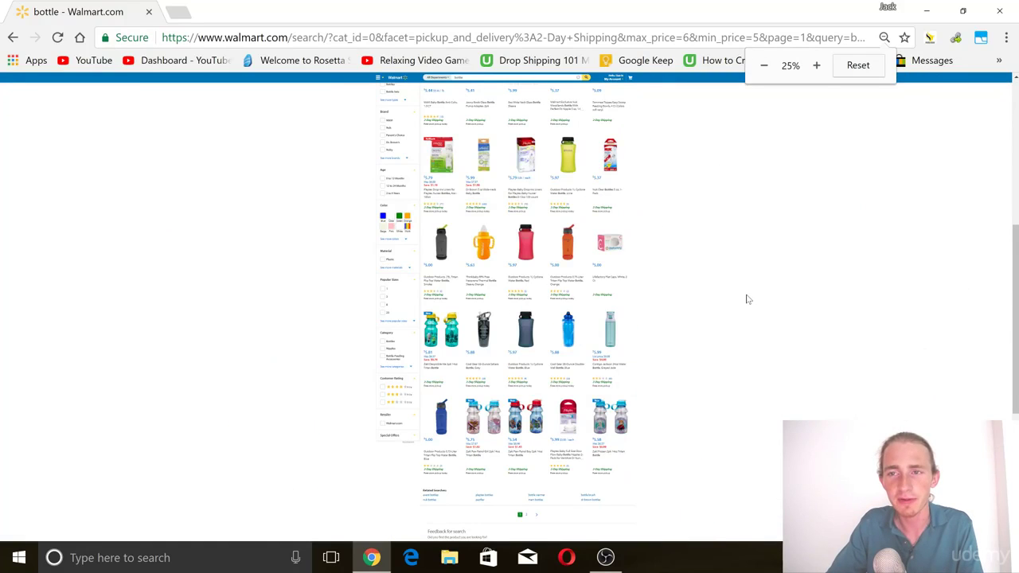
scroll(853, 415, up, 5)
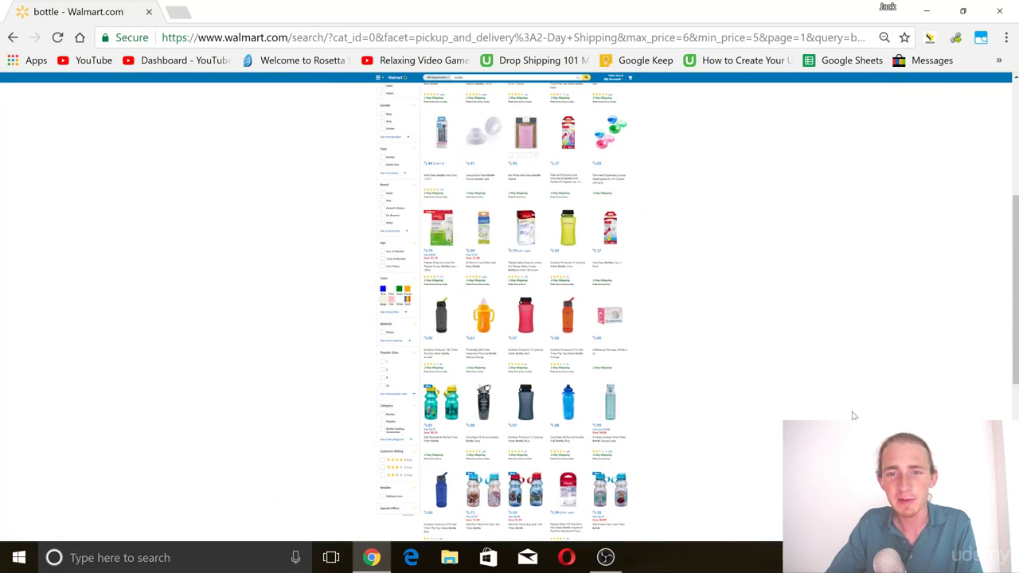
scroll(853, 415, up, 3)
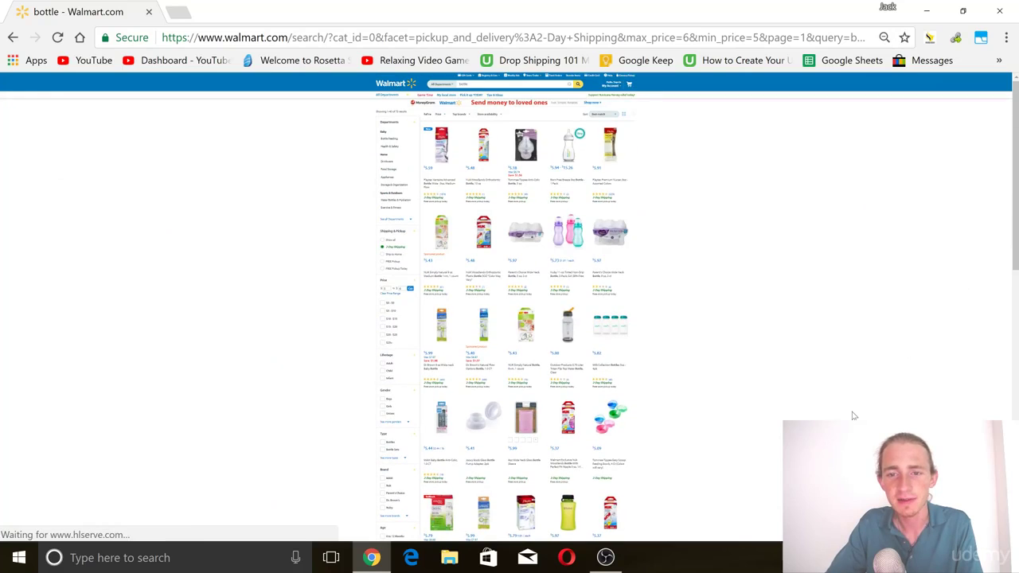
scroll(853, 416, down, 5)
scroll(853, 416, down, 3)
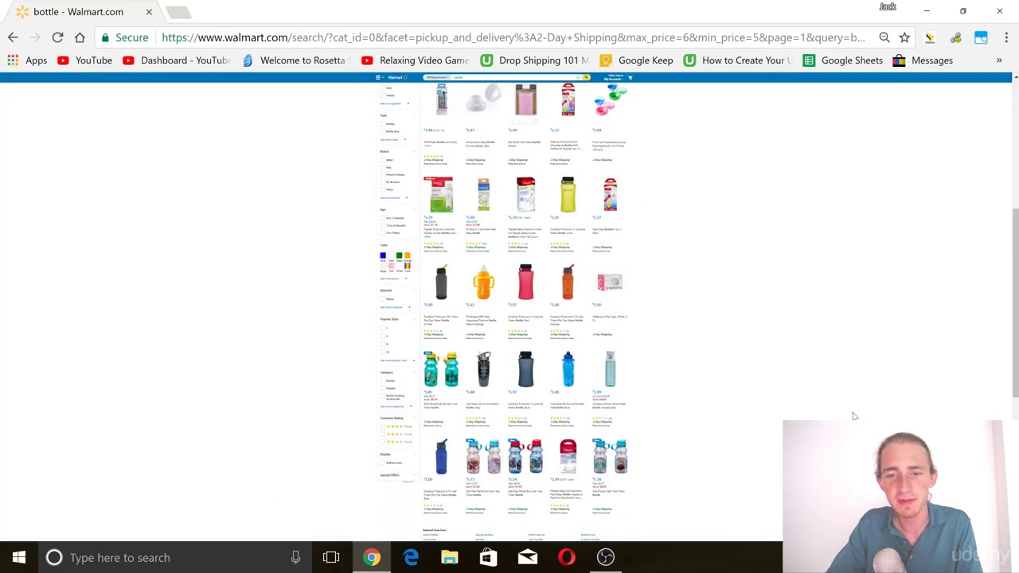
scroll(853, 415, up, 3)
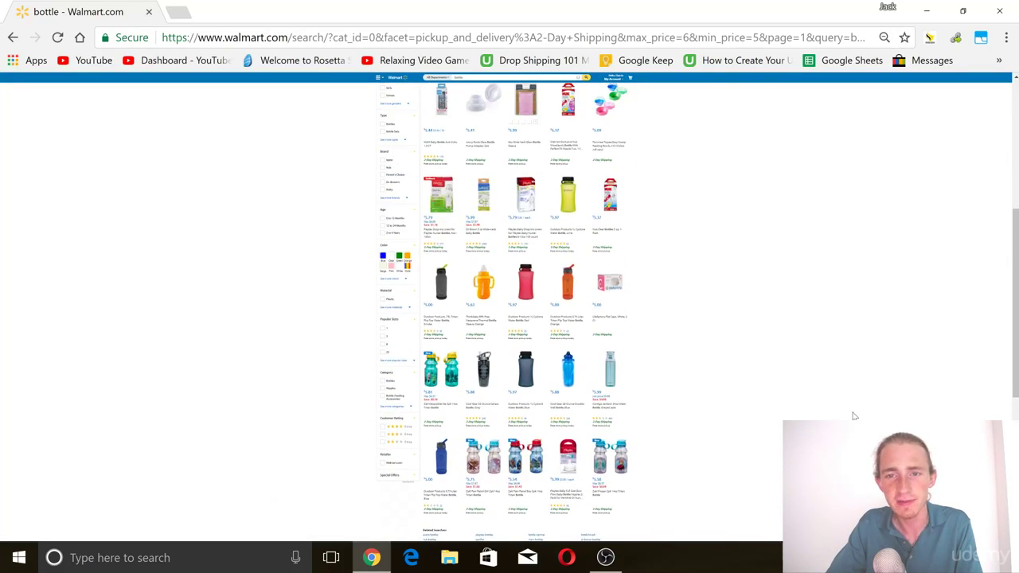
scroll(853, 415, up, 3)
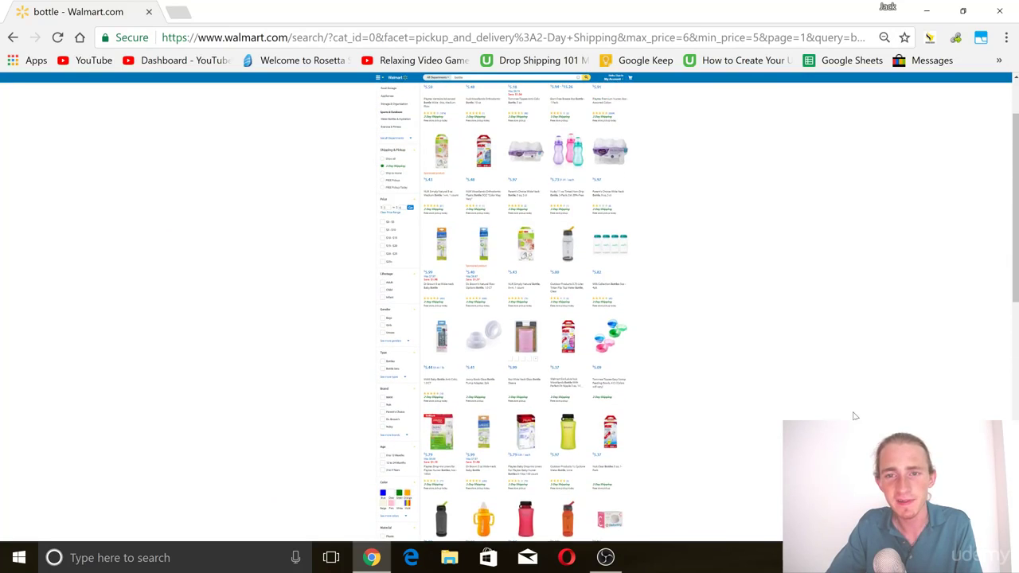
scroll(853, 416, down, 8)
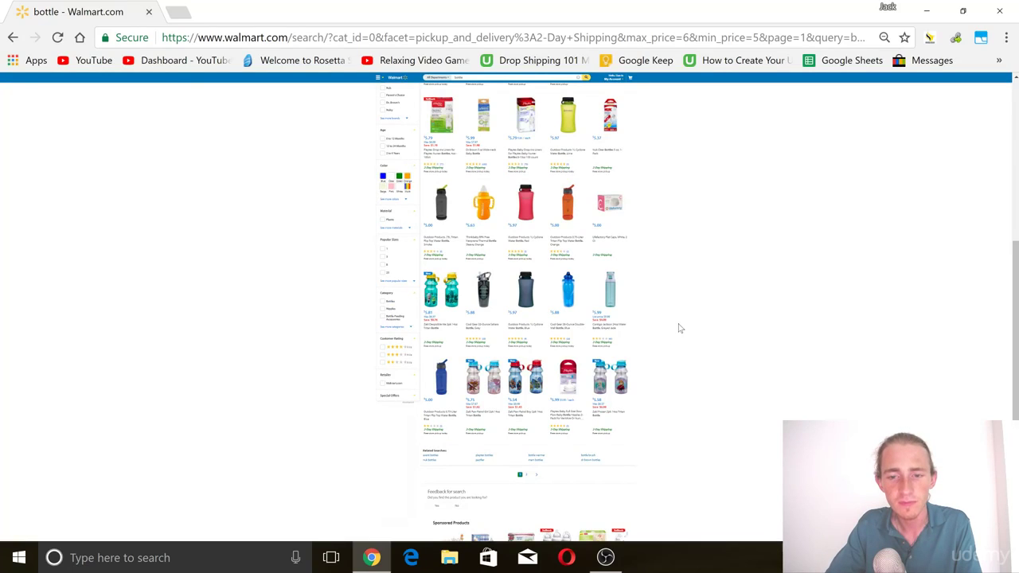
- Open the second page of bottle results and look over the products listed there
click(525, 476)
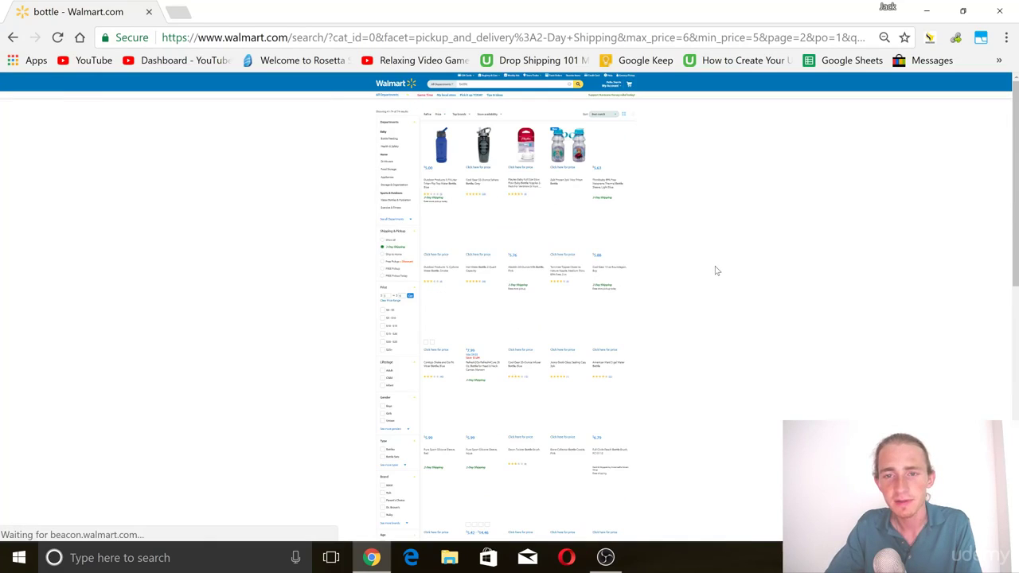
scroll(760, 298, down, 4)
scroll(760, 297, up, 4)
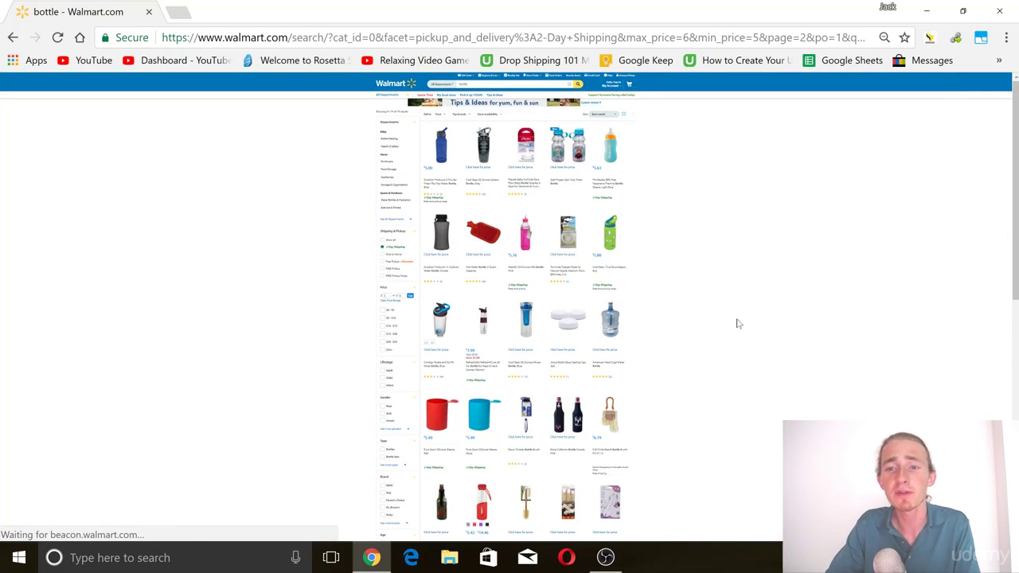
scroll(816, 362, down, 1)
scroll(815, 363, down, 6)
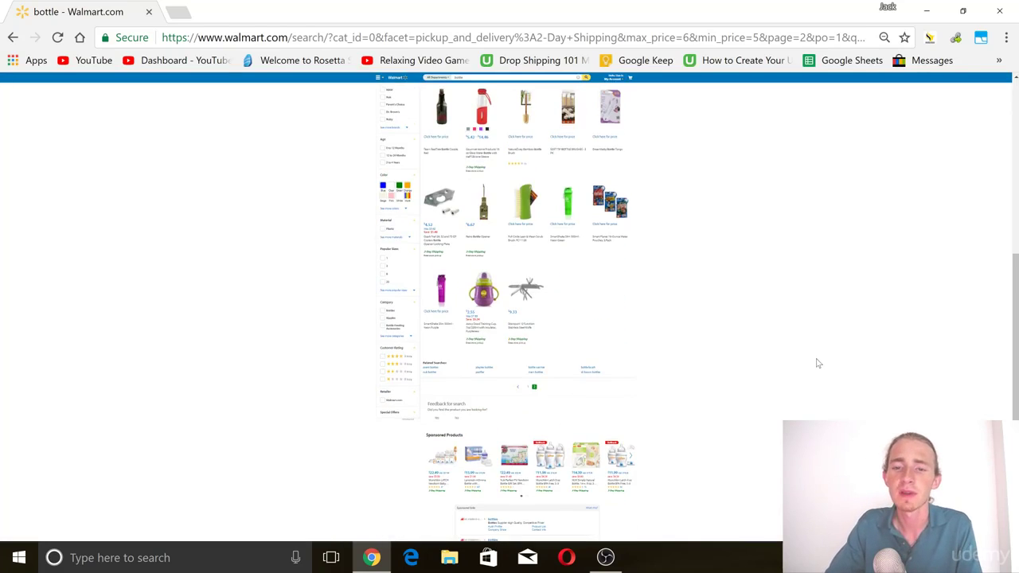
scroll(864, 357, up, 7)
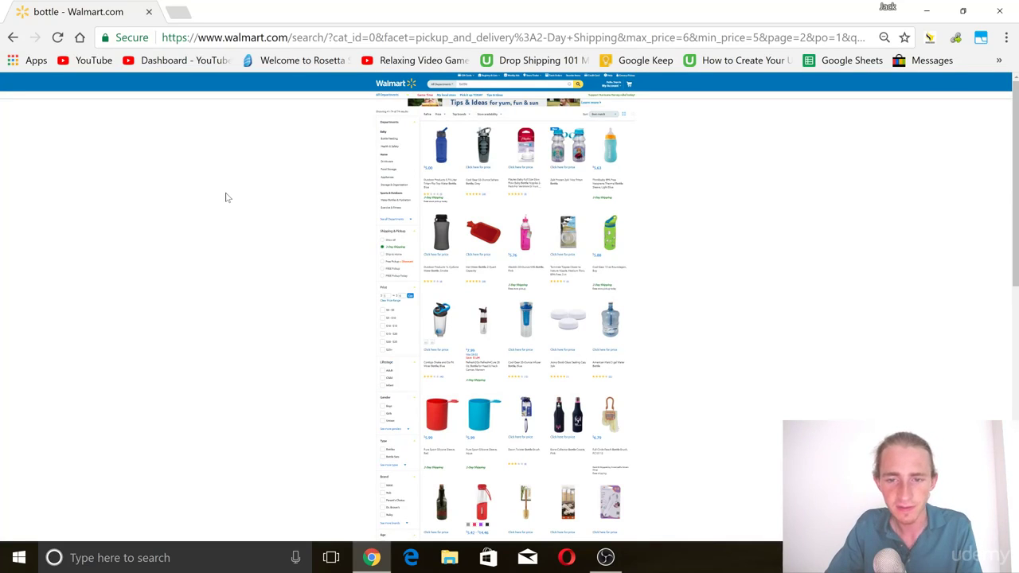
scroll(225, 197, down, 6)
scroll(225, 197, up, 6)
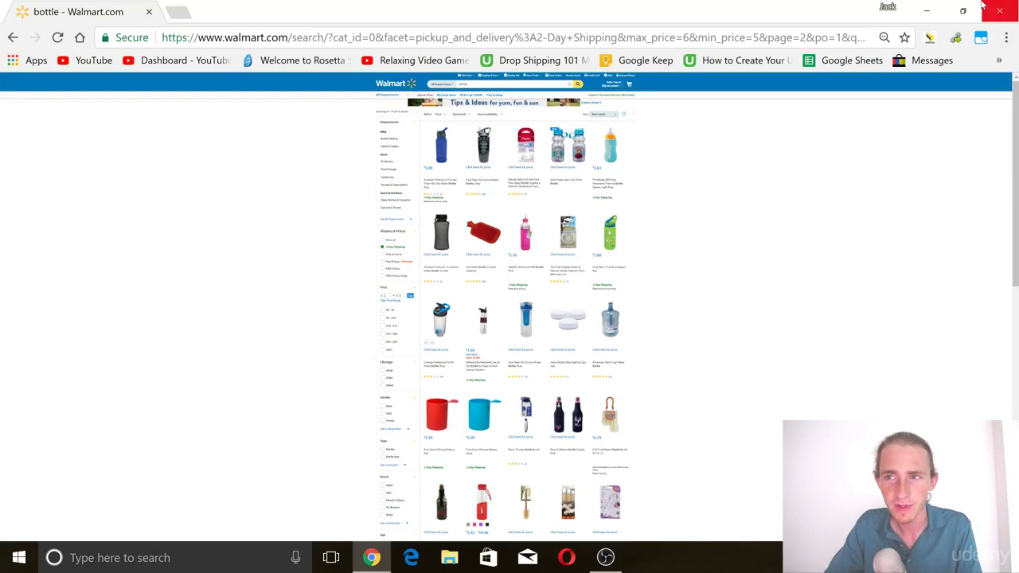
- Extract all links from the second results page with Link Grabber and look through the extracted list
click(953, 44)
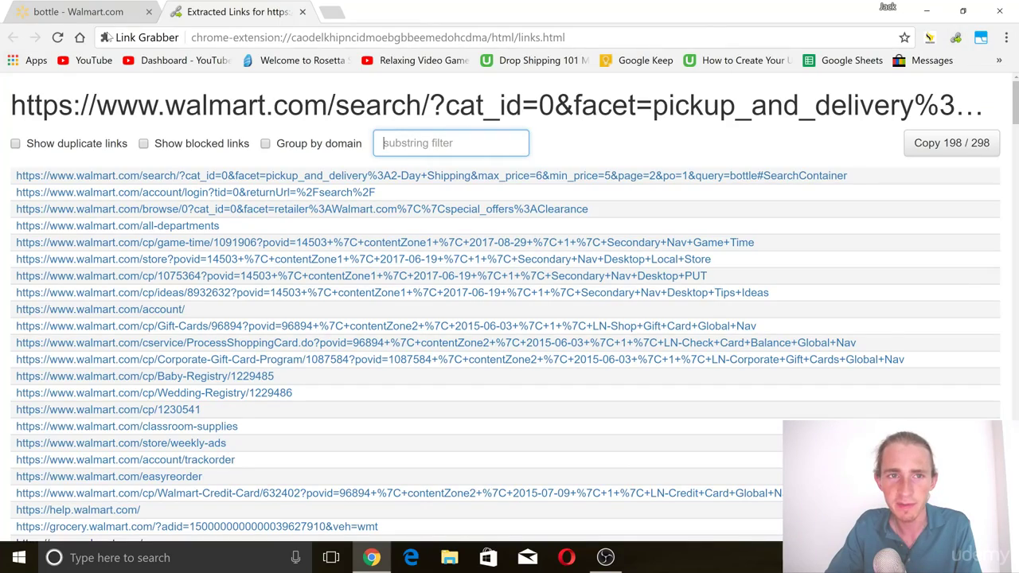
scroll(381, 229, down, 2)
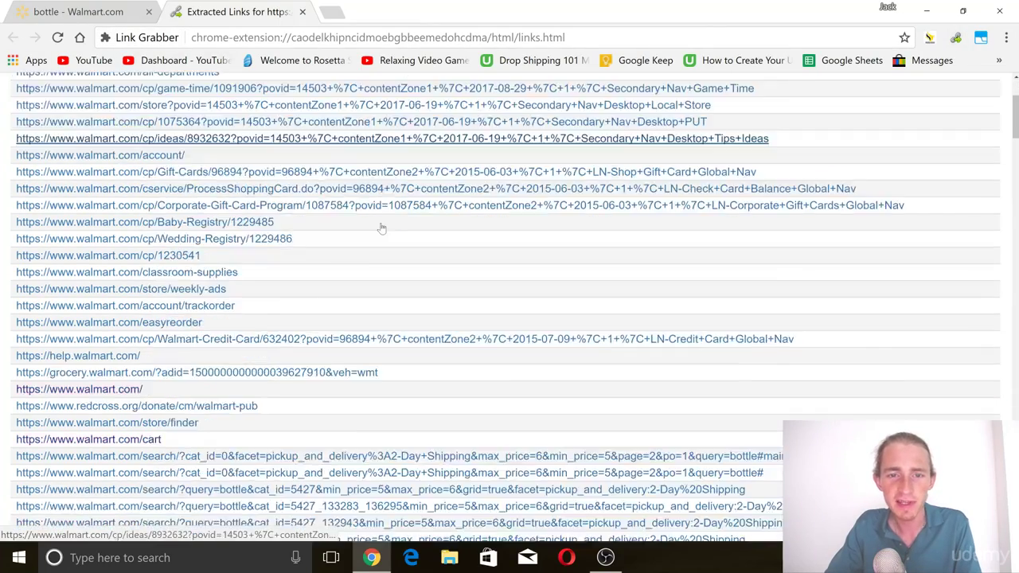
scroll(381, 228, down, 20)
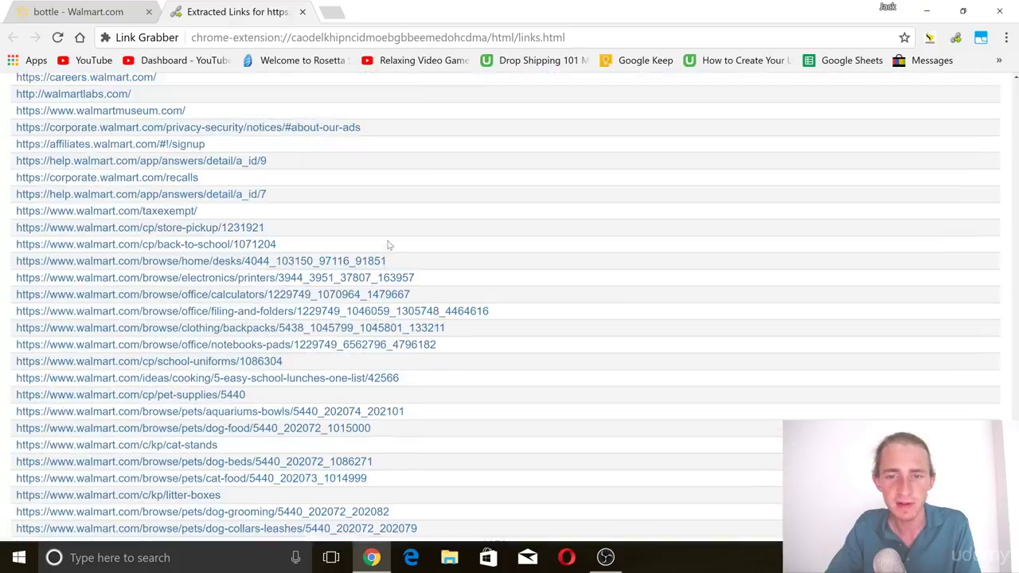
scroll(1016, 388, down, 4)
scroll(1016, 388, down, 4)
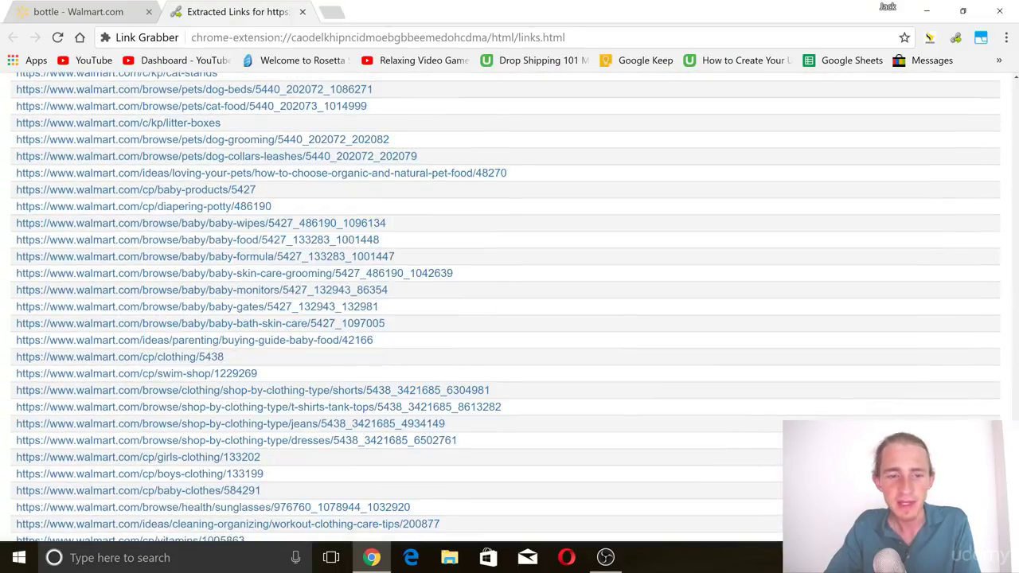
scroll(1016, 137, up, 20)
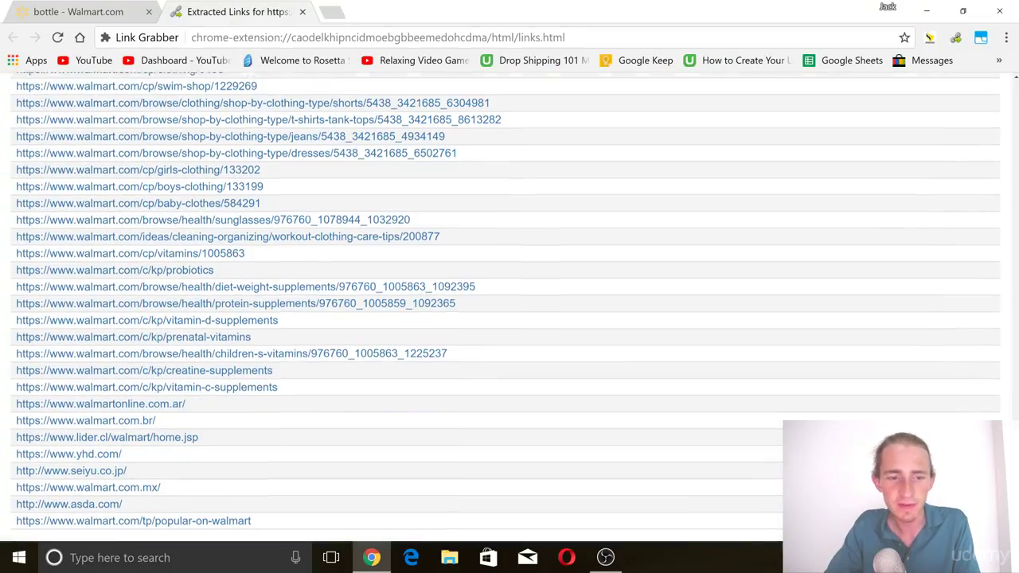
scroll(1017, 137, up, 15)
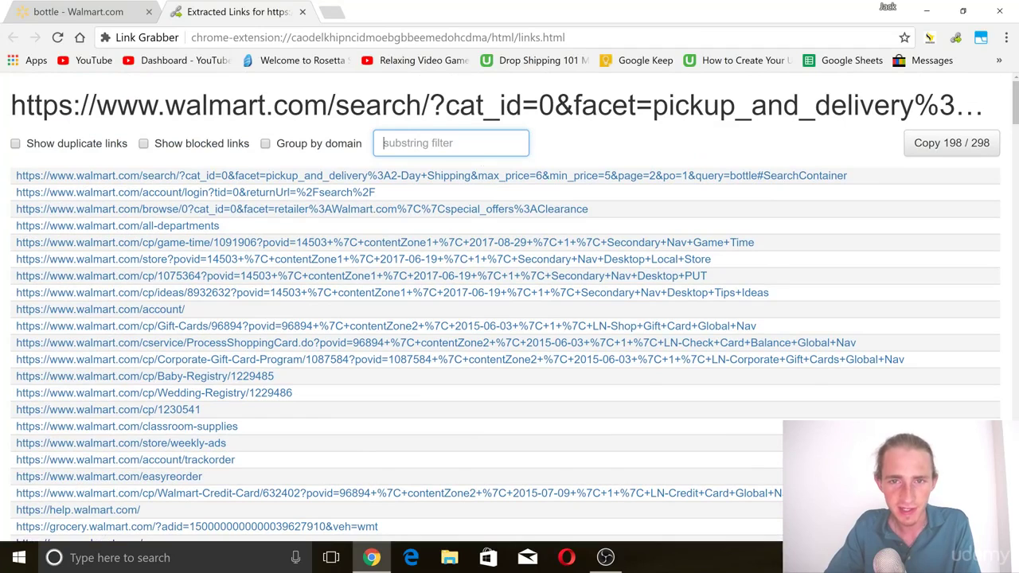
- Filter the extracted links by the substring "/ip/" and look through the remaining product links
text(/ip/)
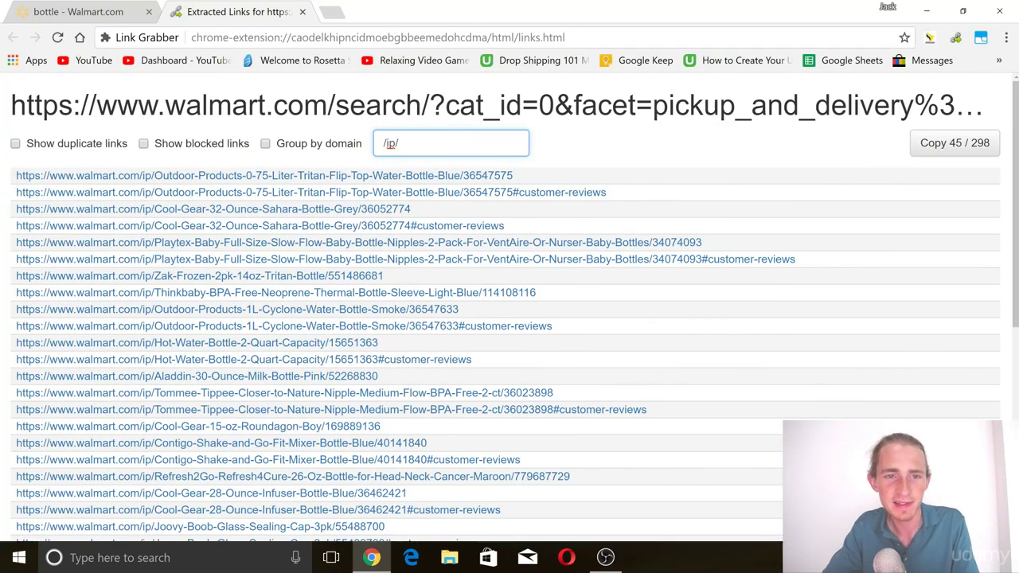
scroll(741, 192, down, 5)
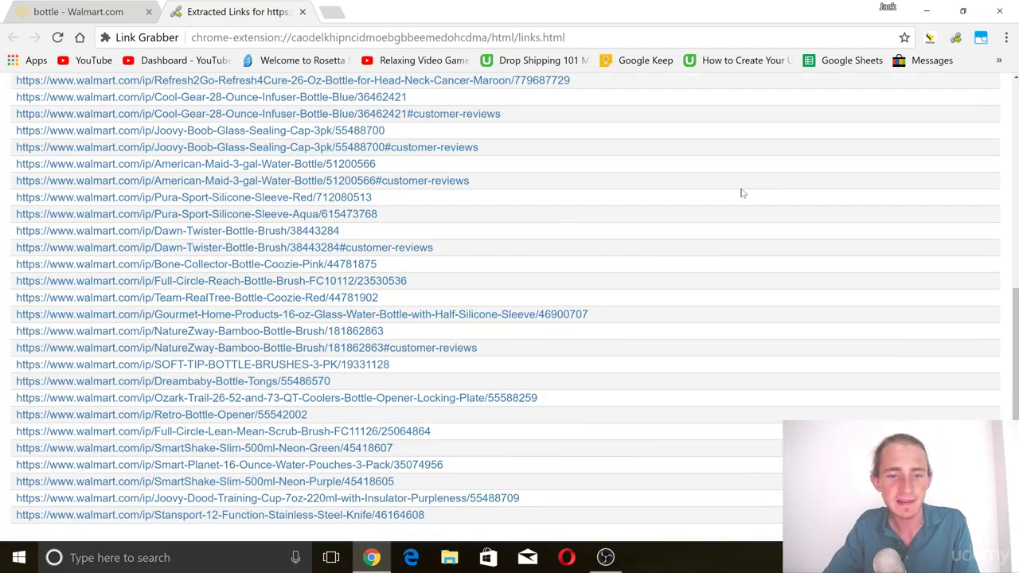
scroll(592, 357, up, 5)
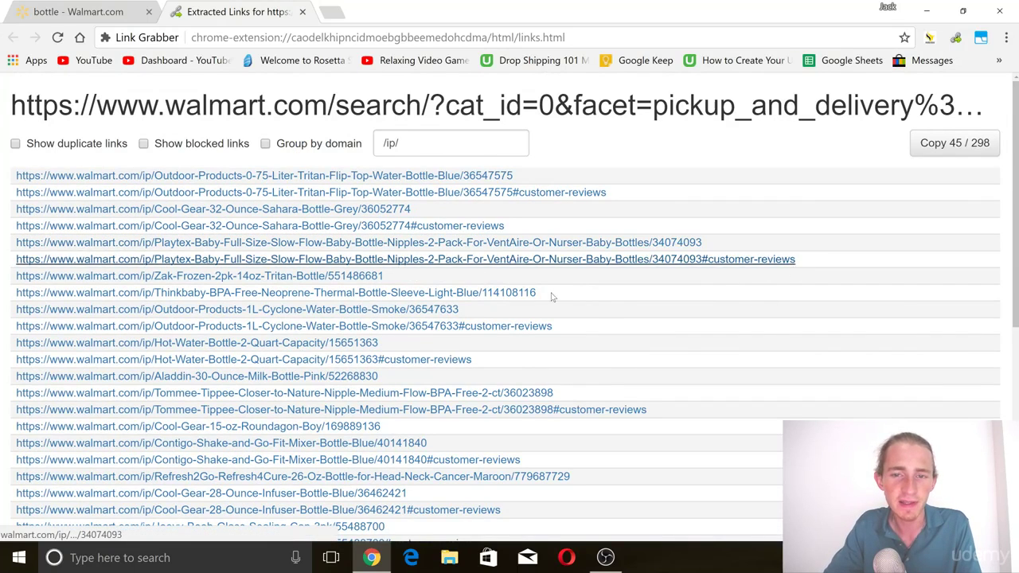
triple_click(768, 342)
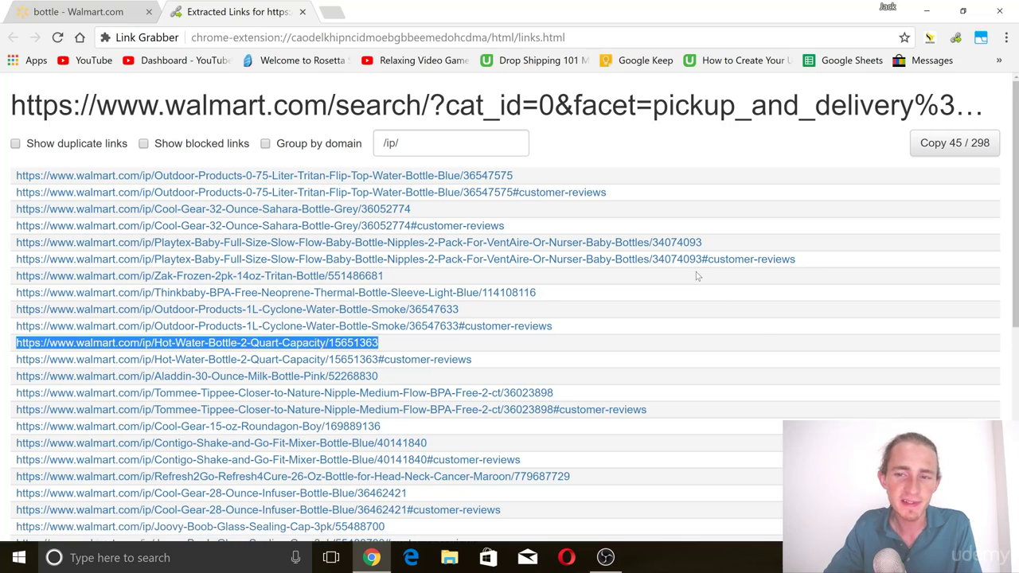
click(684, 213)
right_click(495, 176)
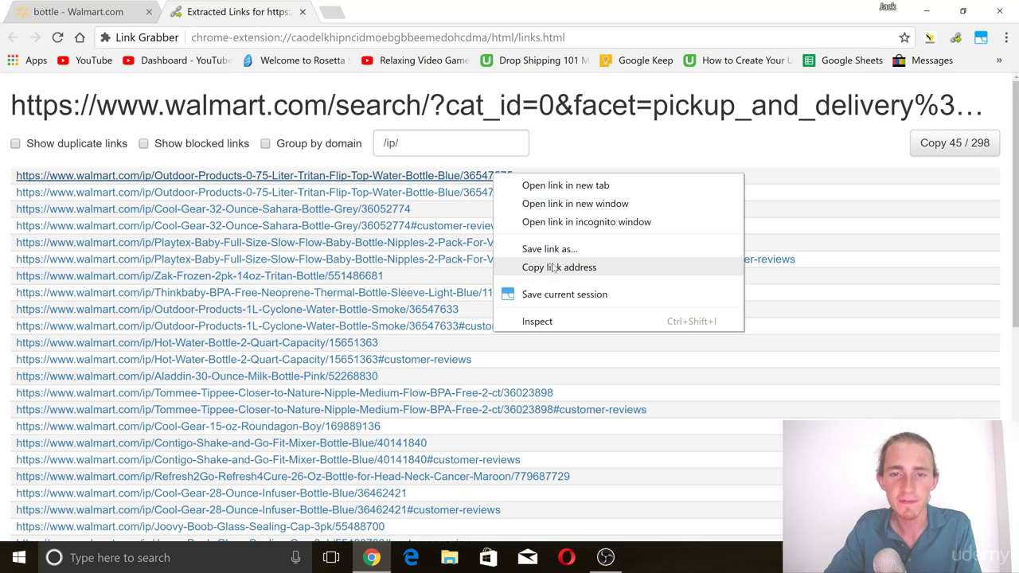
click(501, 167)
right_click(445, 177)
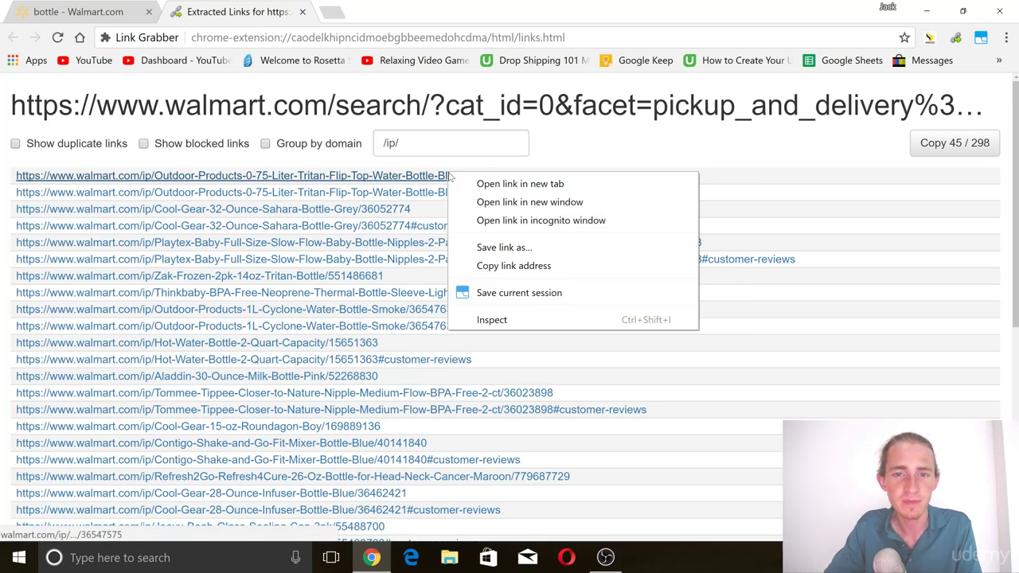
click(750, 236)
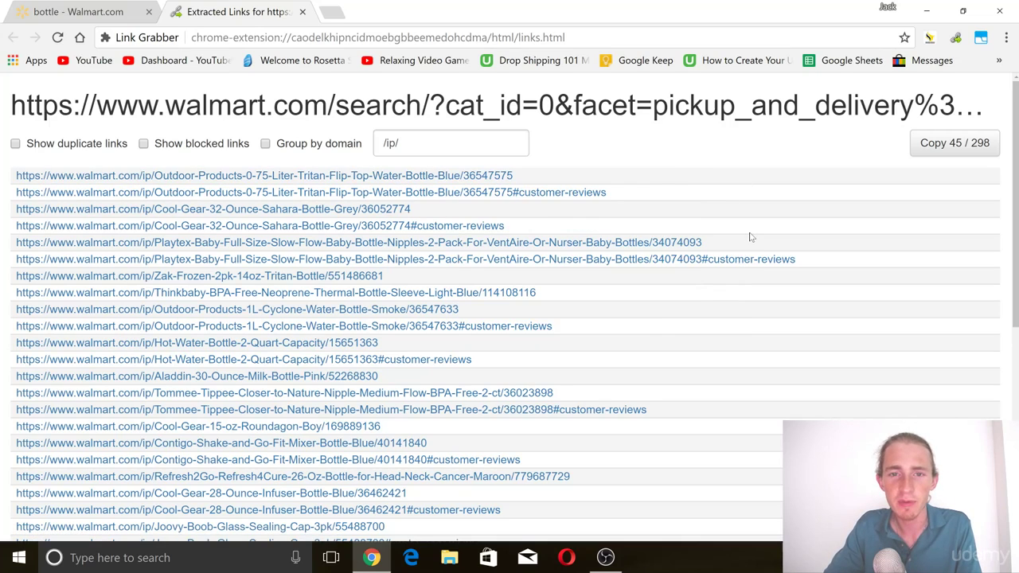
- Copy all the filtered product links and import them into Session Buddy as a saved session
drag(14, 173, 568, 517)
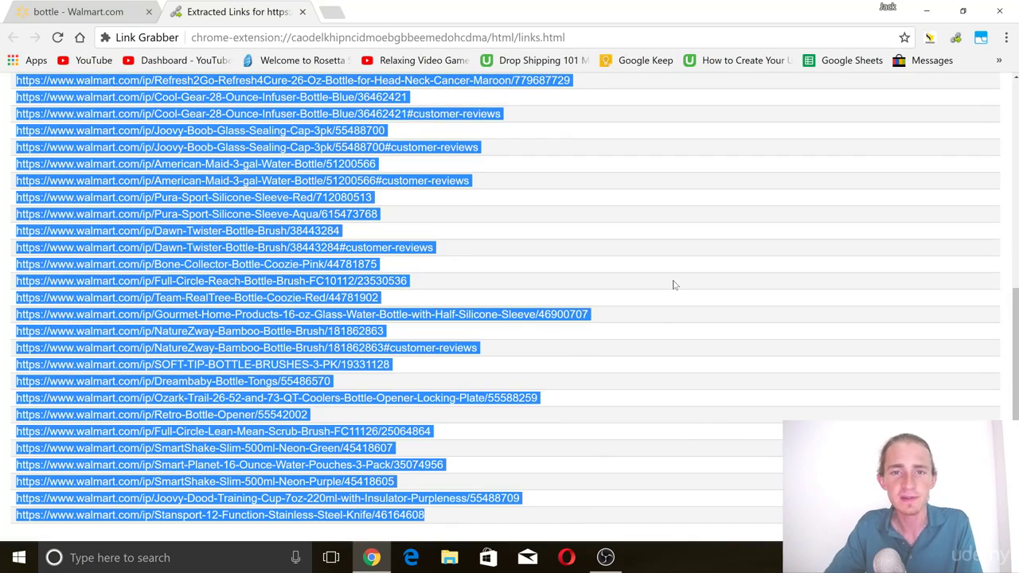
click(980, 37)
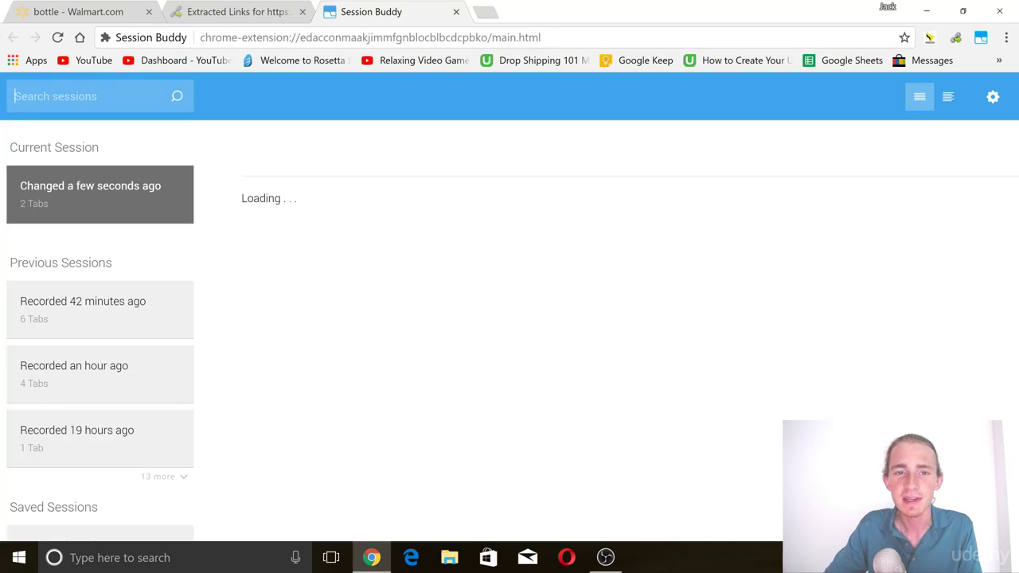
click(992, 96)
click(936, 146)
key(ctrl+v)
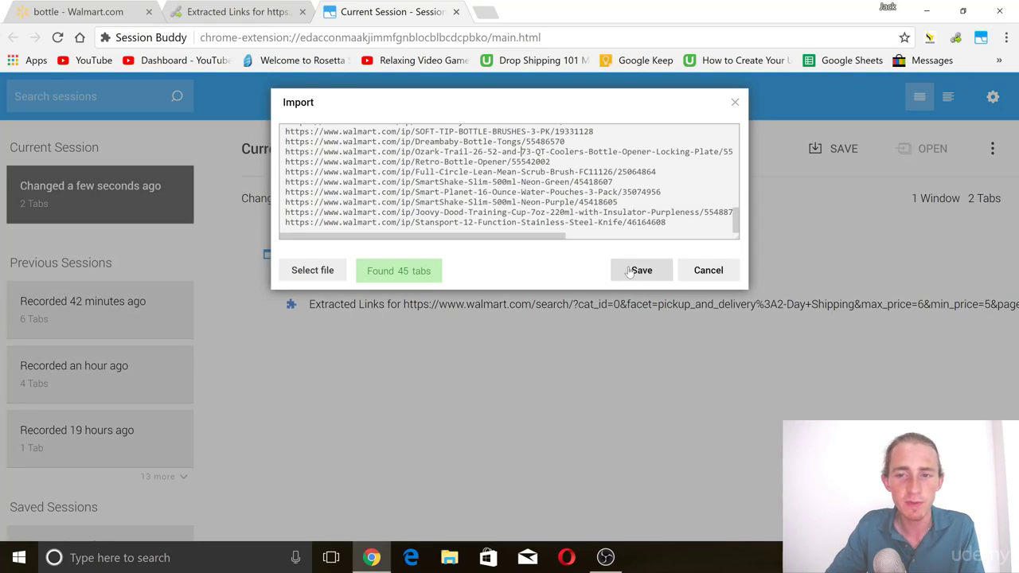
click(629, 270)
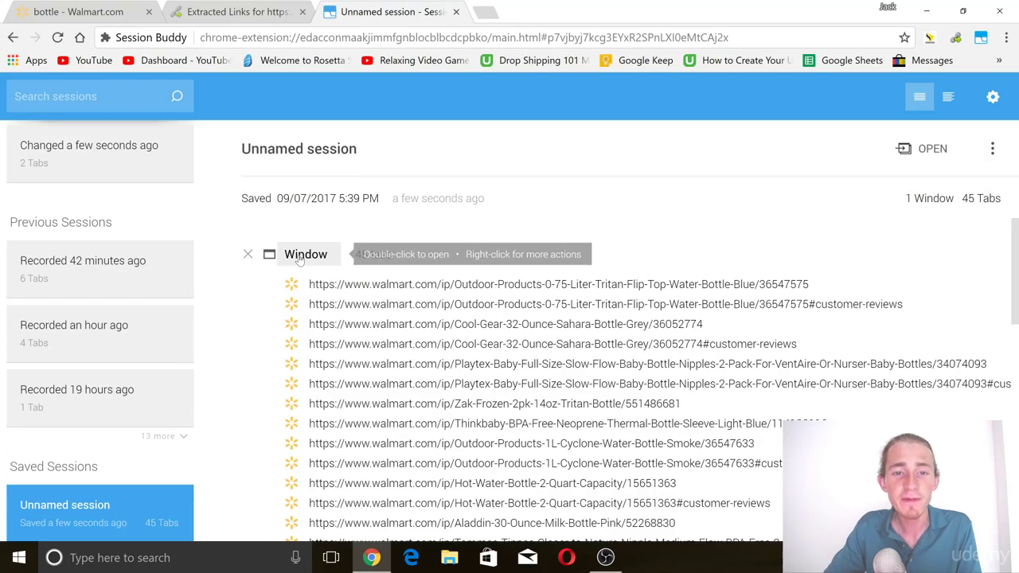
- Look through the links in the imported session, then return to the extracted links list and clear its selection
scroll(299, 261, down, 3)
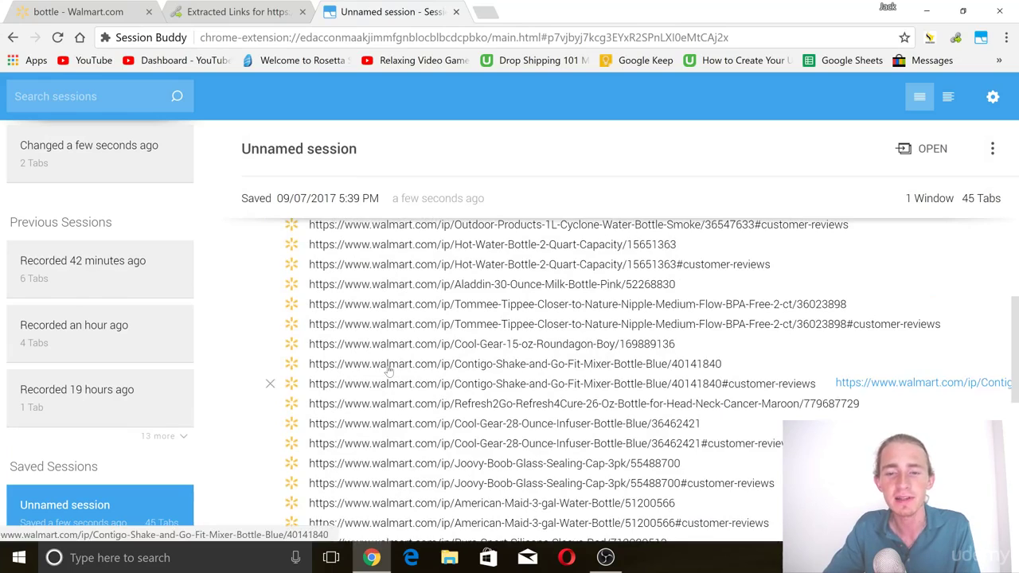
scroll(430, 350, down, 4)
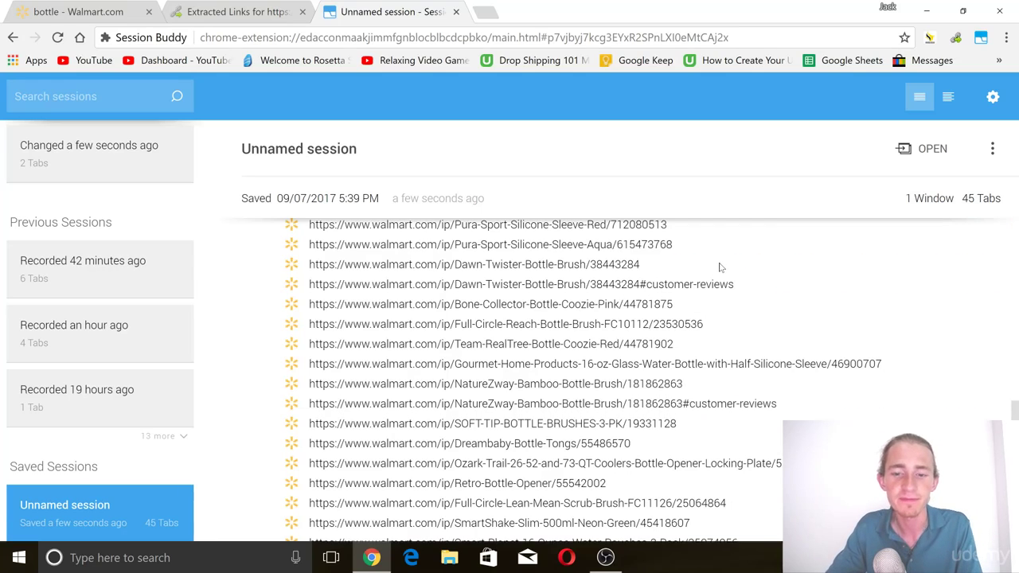
click(231, 11)
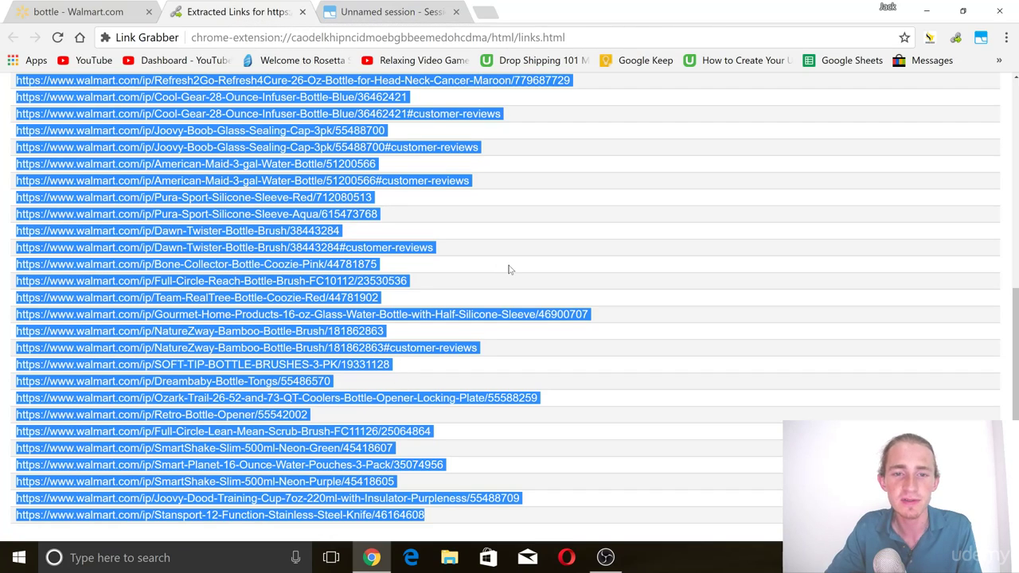
click(720, 274)
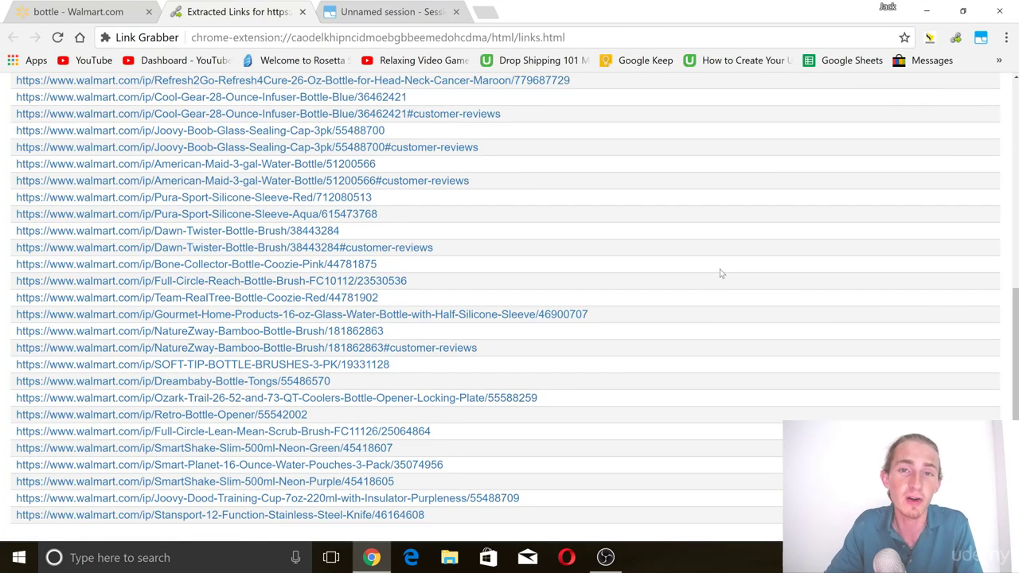